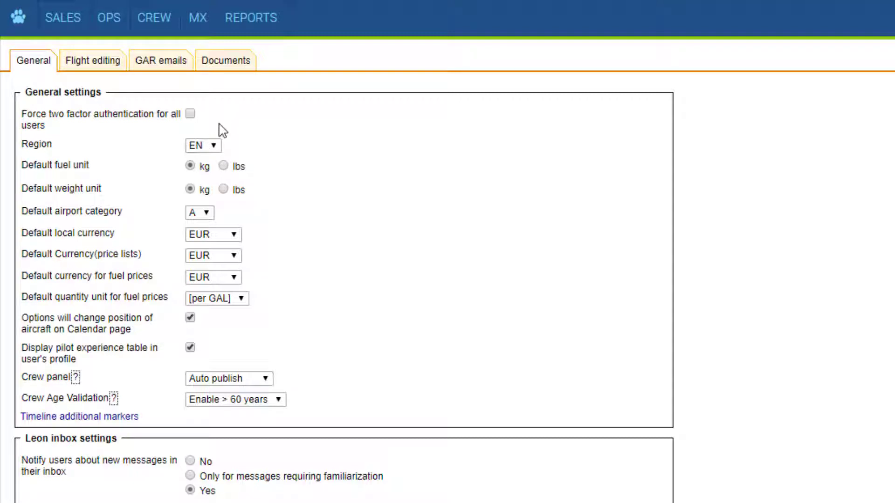
# Keep the region set to EN and the default airport category set to A
pyautogui.click(216, 146)
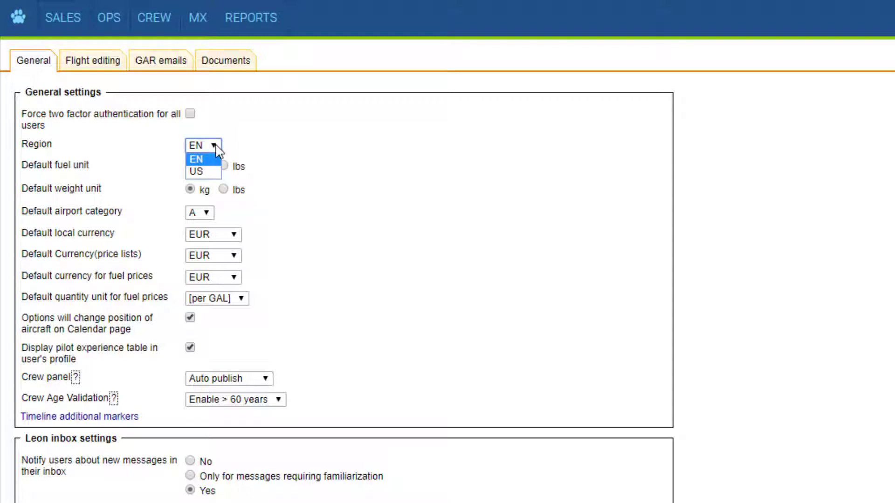
pyautogui.click(217, 149)
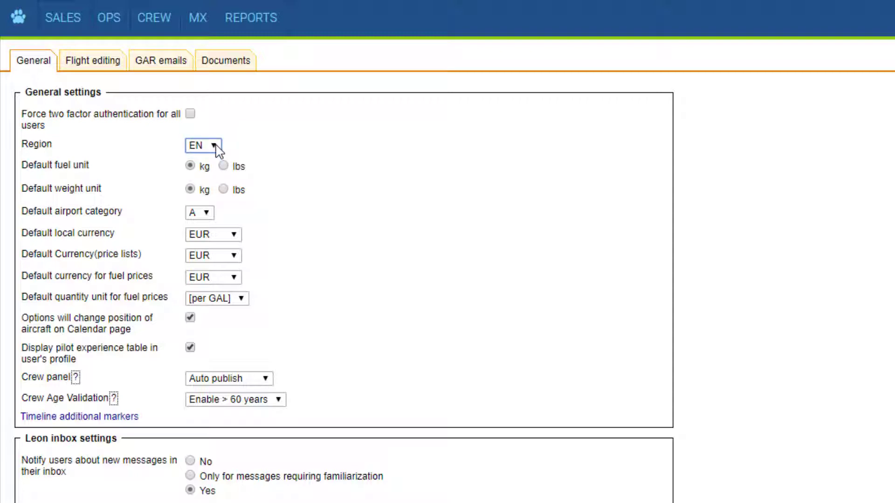
pyautogui.click(233, 146)
pyautogui.click(207, 214)
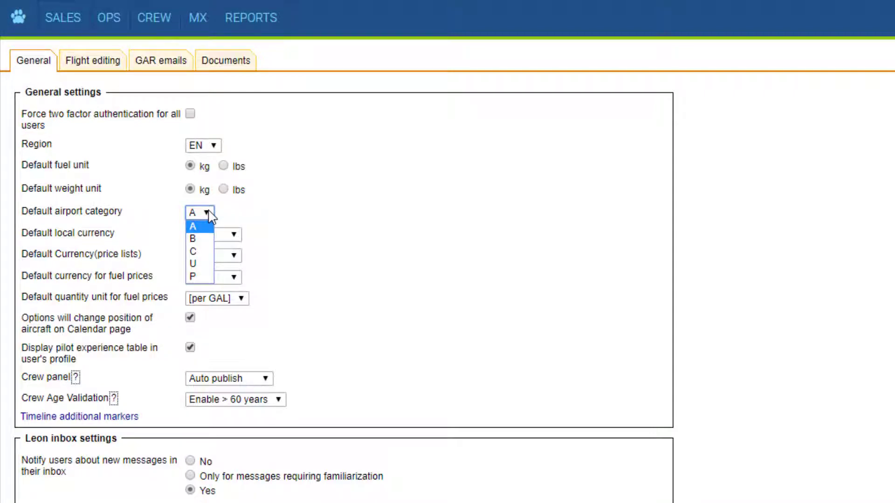
pyautogui.click(208, 213)
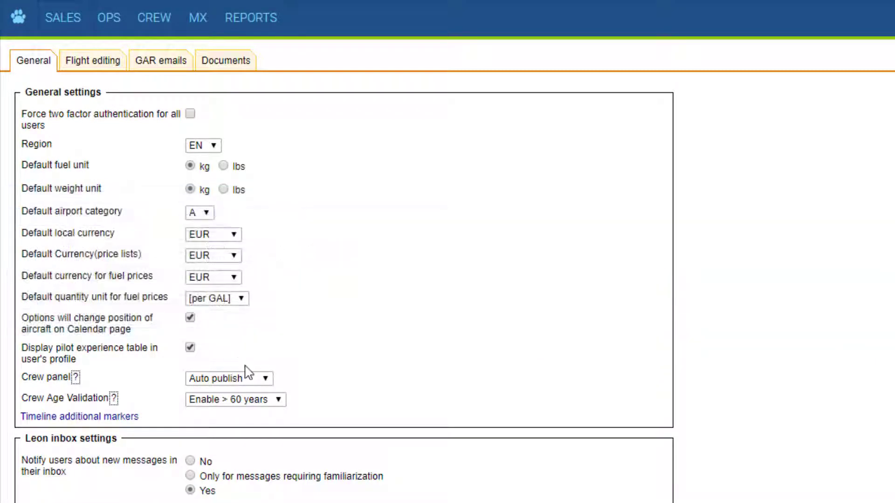
# Keep the crew panel on Auto publish and crew age validation at Enable > 60 years
pyautogui.click(264, 380)
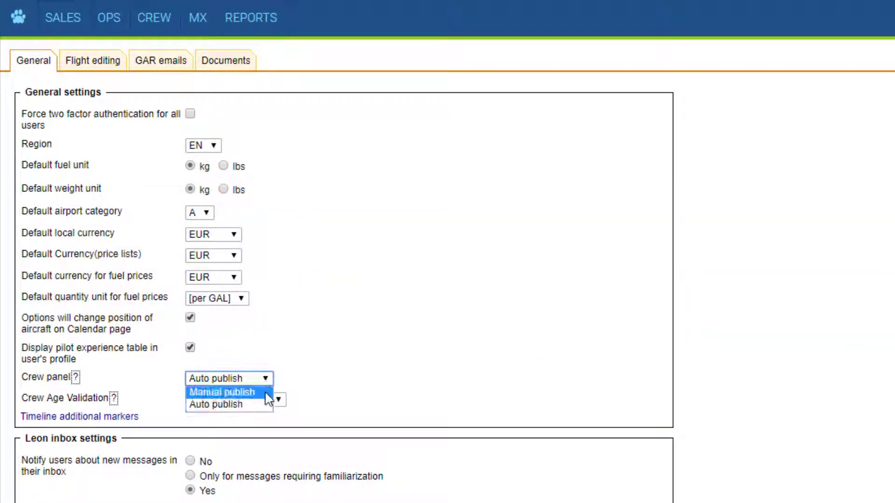
pyautogui.click(294, 382)
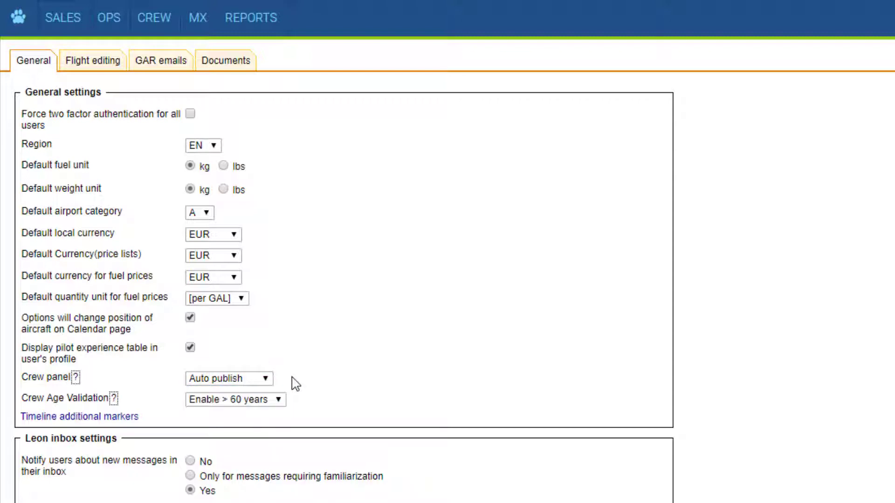
pyautogui.moveTo(143, 18)
pyautogui.click(283, 408)
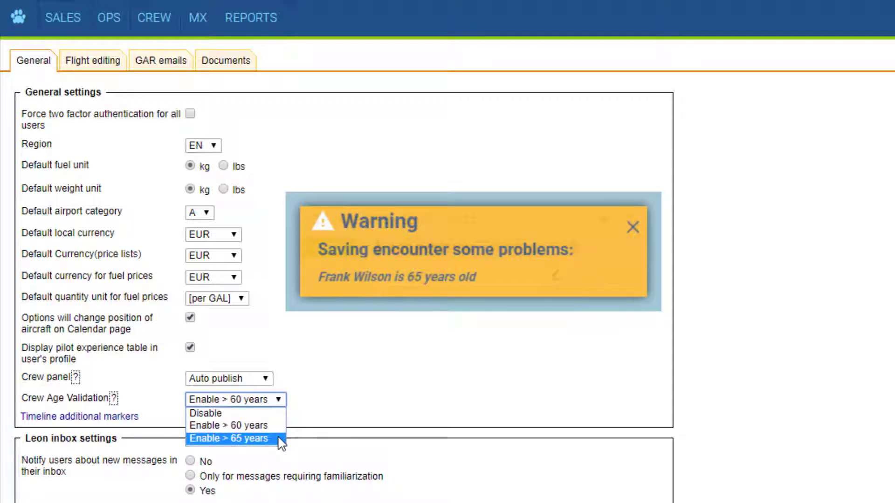
pyautogui.click(278, 426)
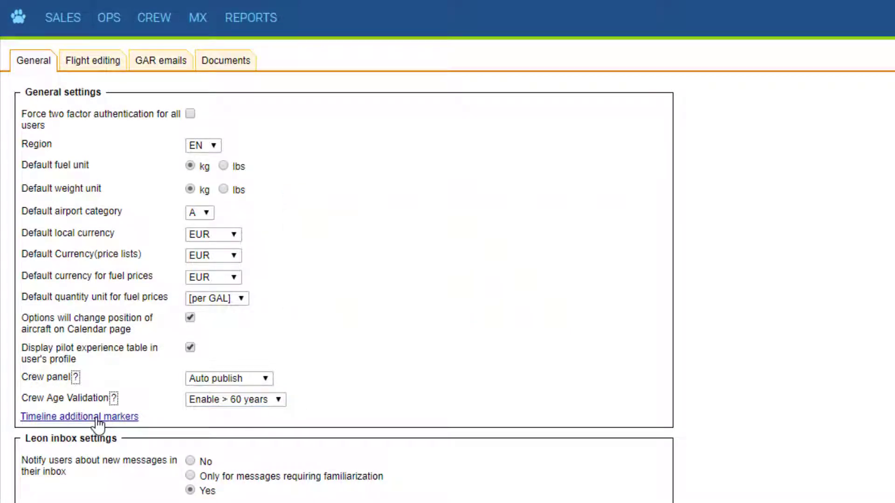
# Add a time frame to the timeline additional markers, close them without saving, and check the tools list
pyautogui.click(97, 417)
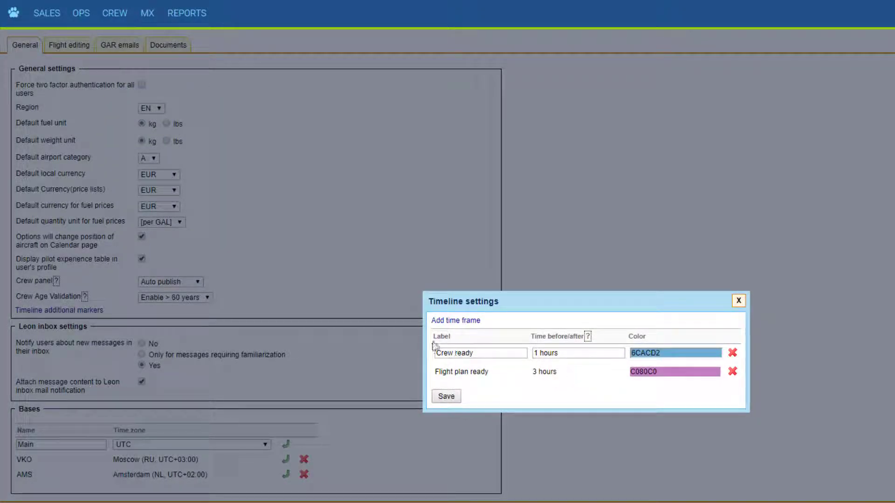
pyautogui.click(443, 321)
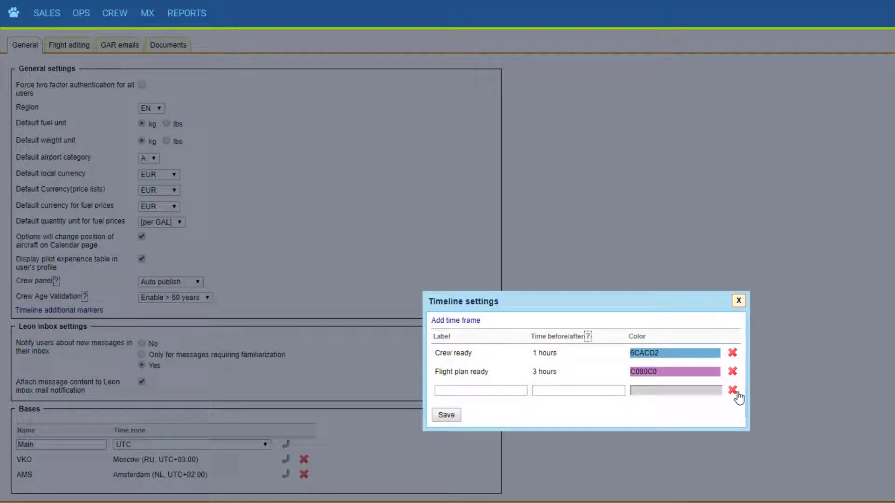
pyautogui.click(739, 303)
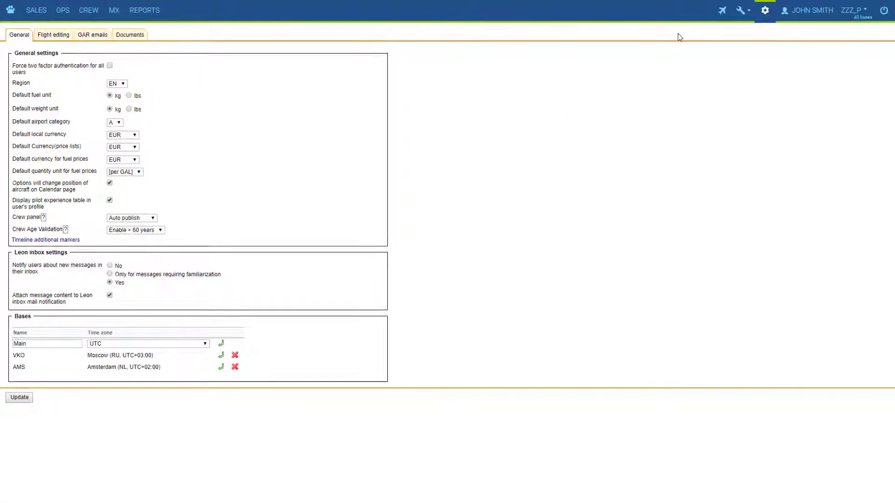
pyautogui.click(747, 9)
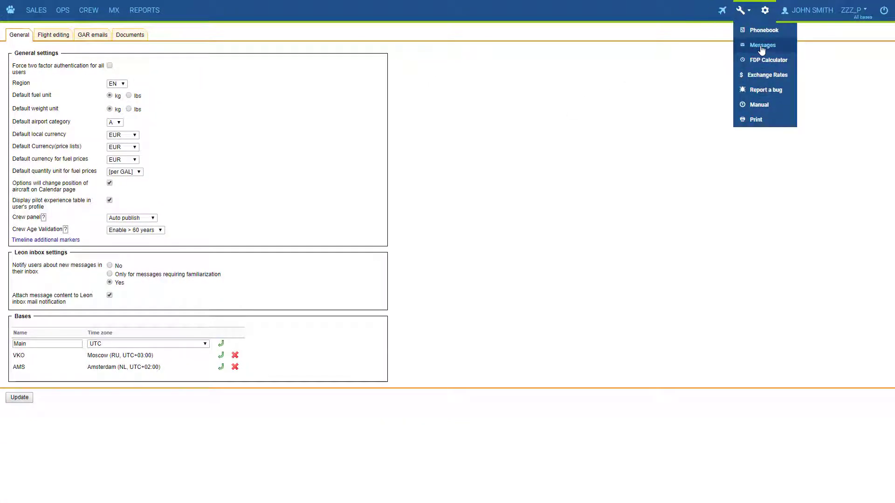
pyautogui.click(376, 219)
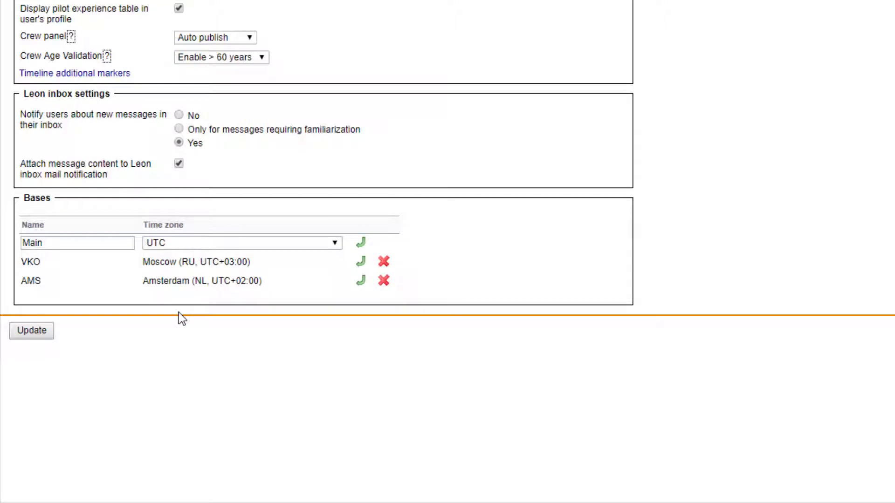
# Add a new base row with the UTC time zone and update the general settings
pyautogui.click(363, 281)
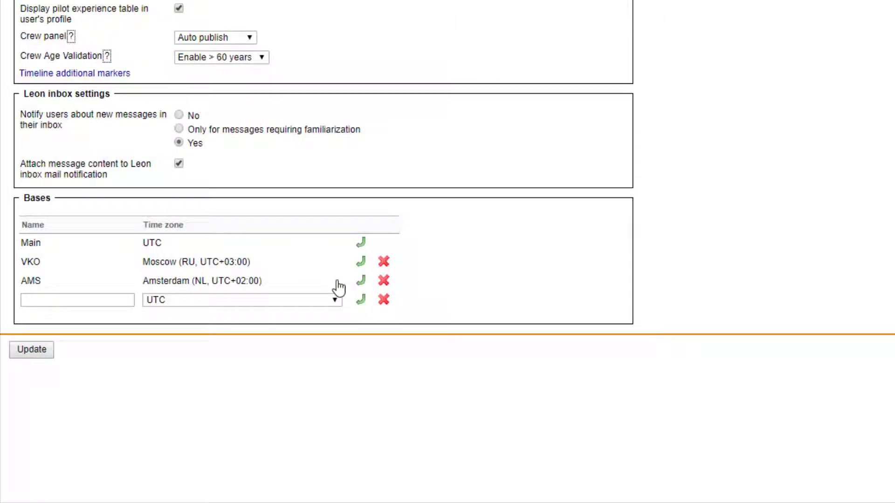
pyautogui.click(93, 299)
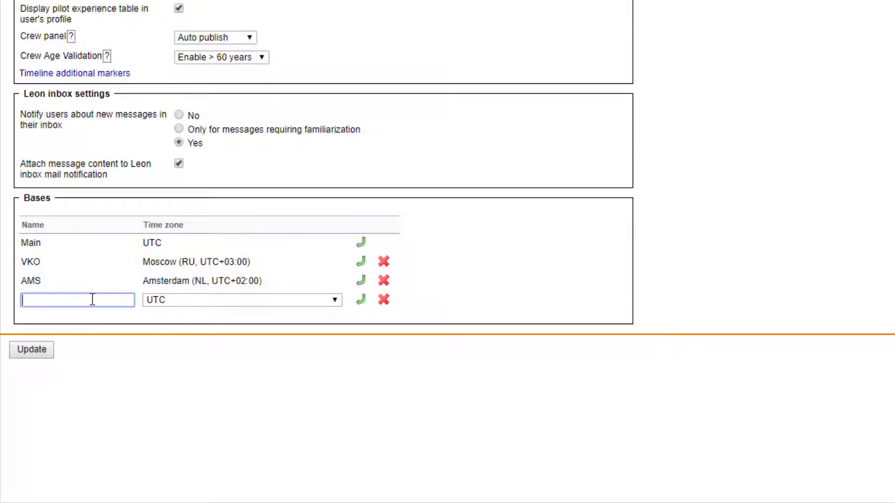
pyautogui.click(224, 301)
pyautogui.scroll(-15, 233, 246)
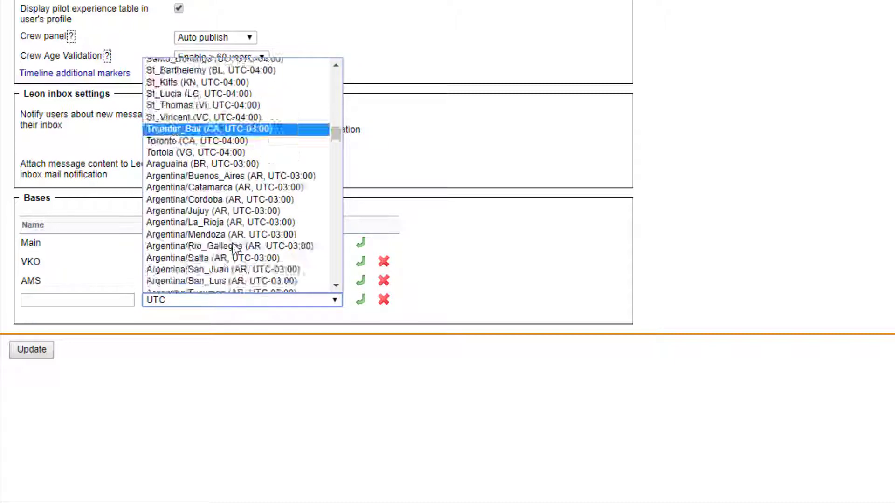
pyautogui.click(338, 331)
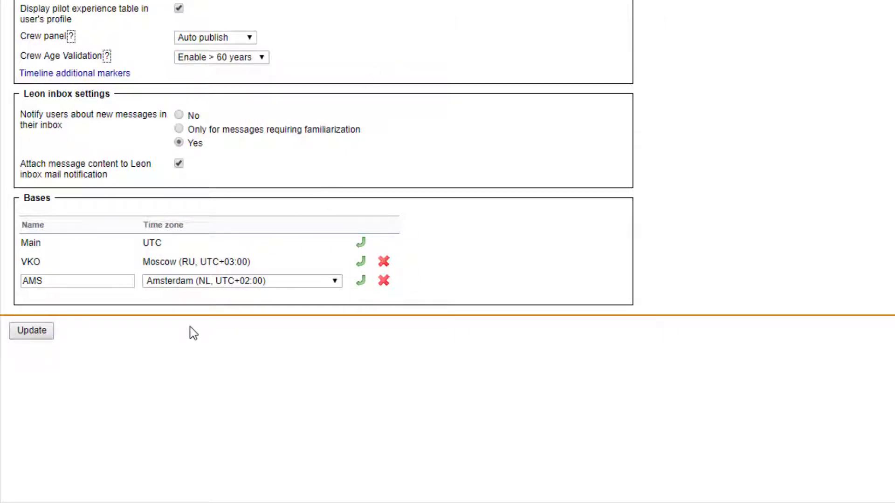
pyautogui.click(31, 331)
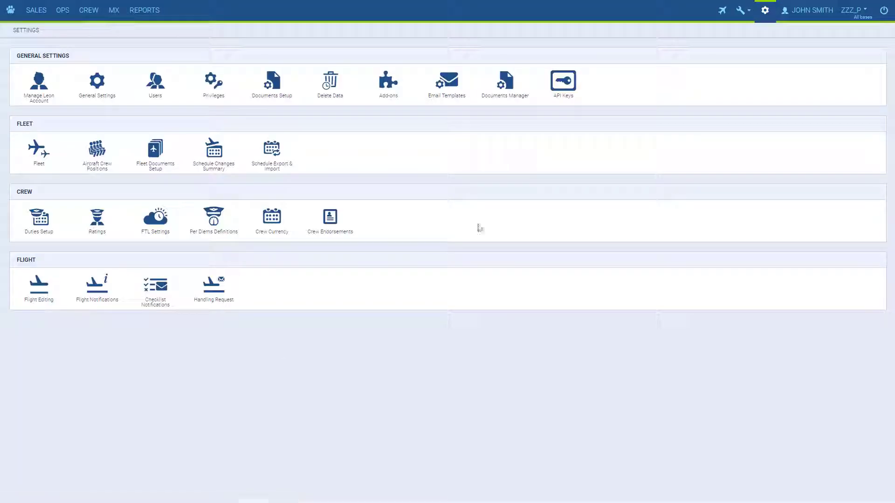
# Set the user base to AMS in the user profile and save it
pyautogui.click(808, 17)
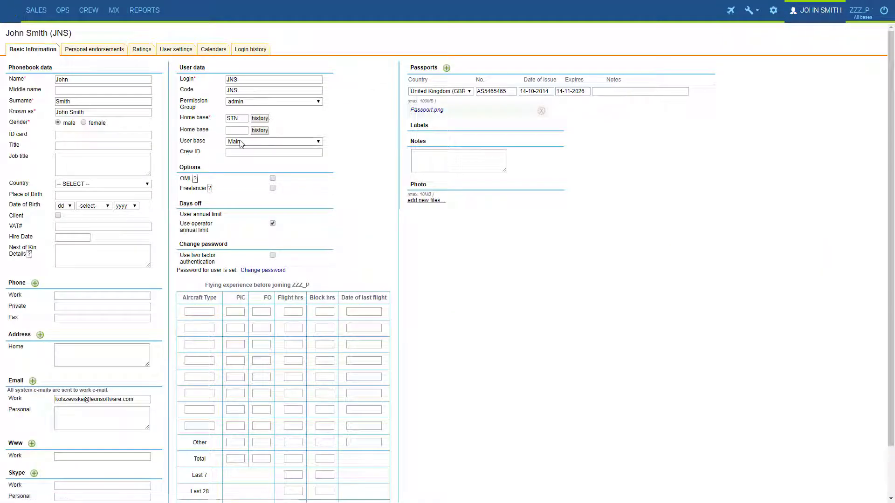
pyautogui.click(274, 141)
pyautogui.click(239, 156)
pyautogui.scroll(-1, 92, 300)
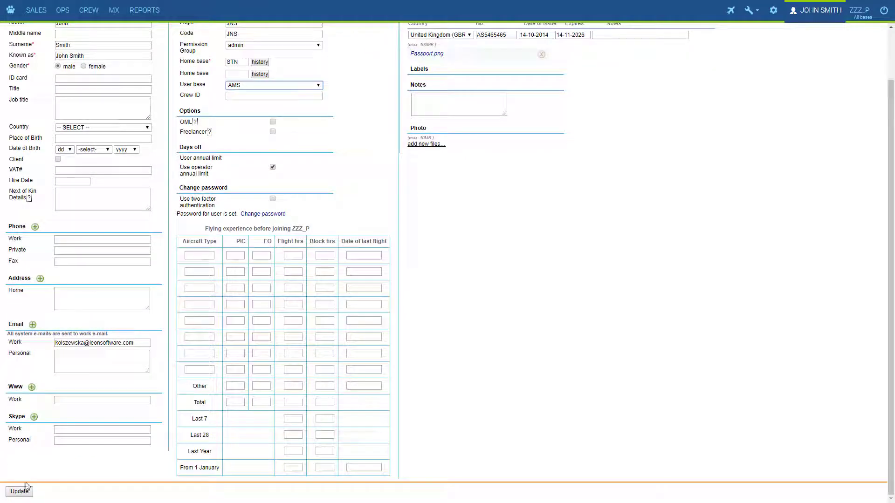
pyautogui.click(25, 493)
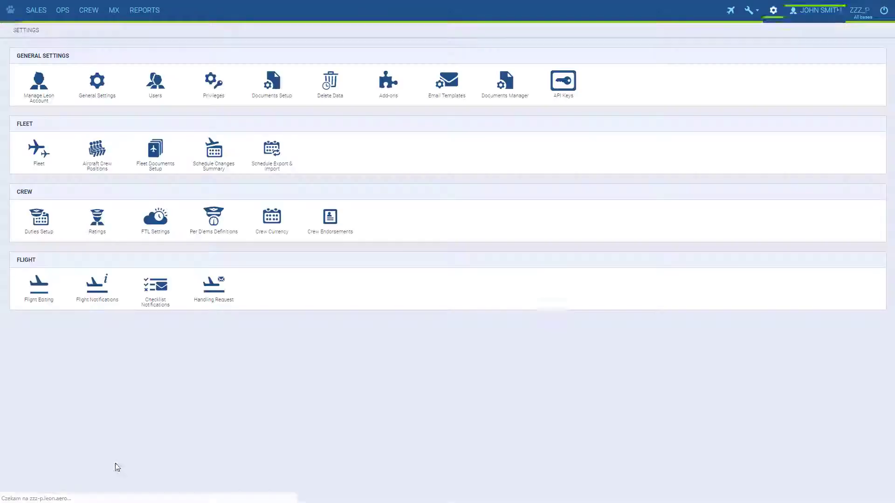
# Set aircraft G-SXYZ's Leon home base to AMS in the fleet list and save
pyautogui.click(26, 165)
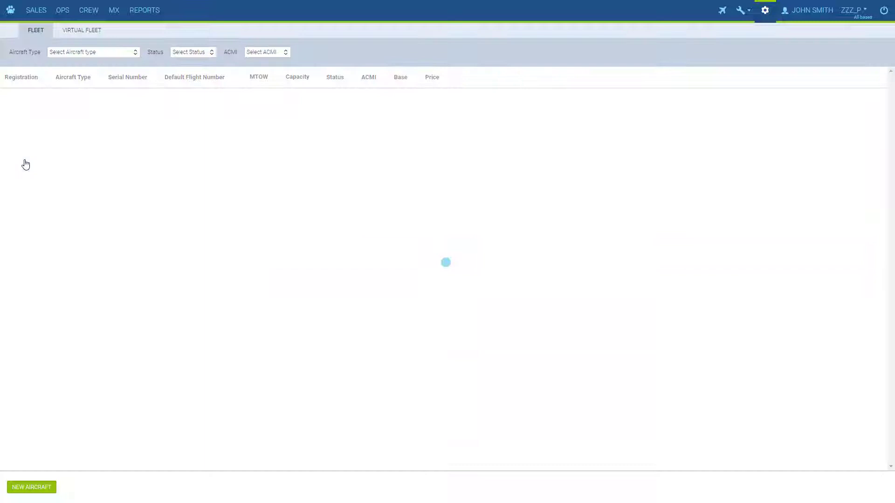
pyautogui.click(516, 100)
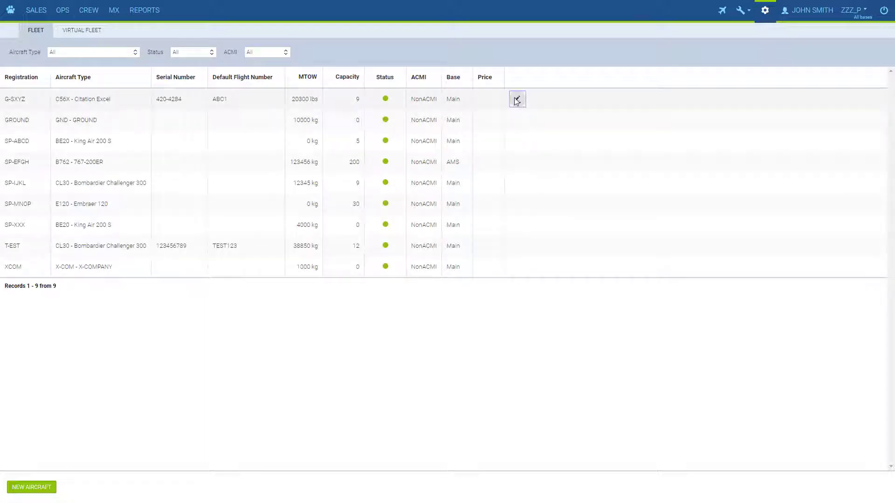
pyautogui.click(86, 327)
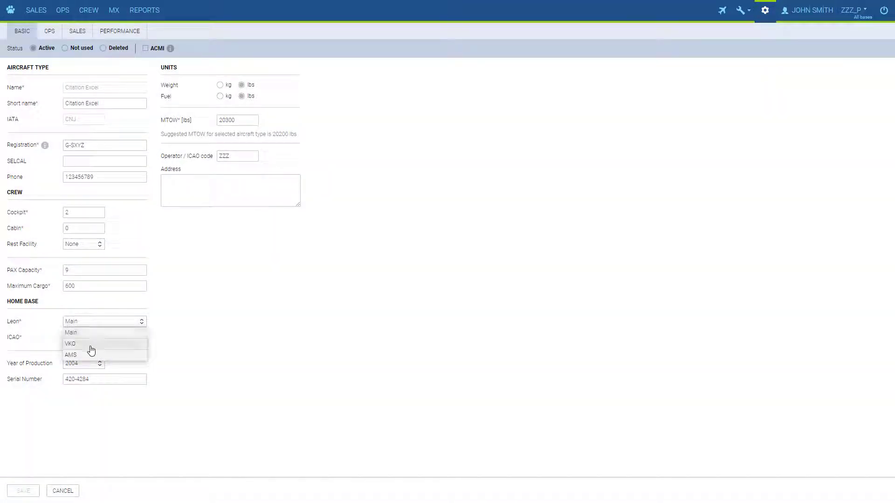
pyautogui.click(90, 356)
pyautogui.click(33, 491)
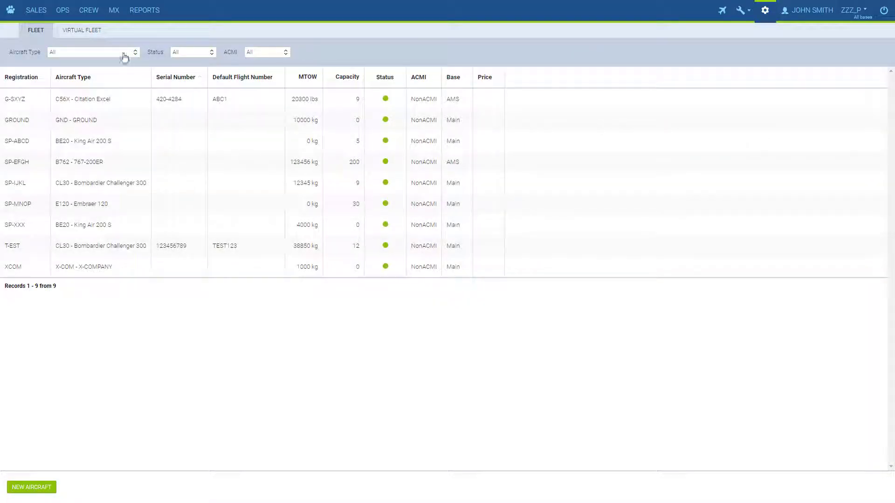
# Restrict OPS to the AMS base, check the aircraft filter shows G-SXYZ, then return to Settings
pyautogui.click(63, 12)
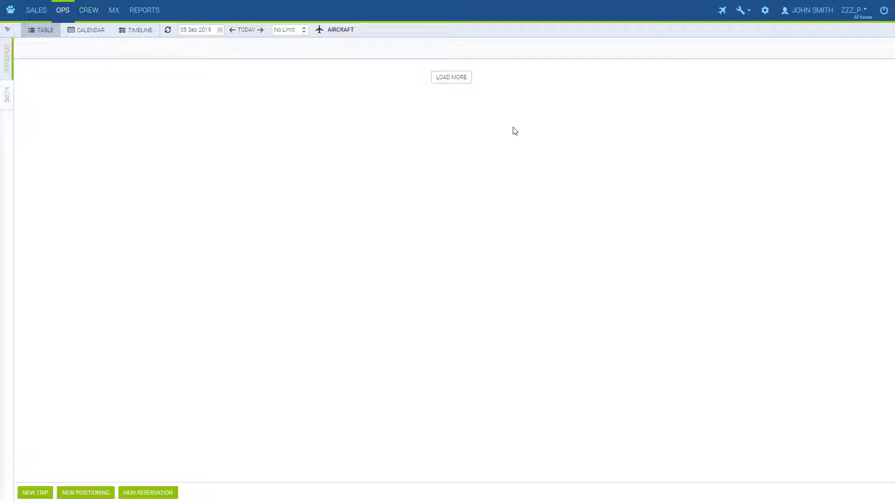
pyautogui.click(857, 17)
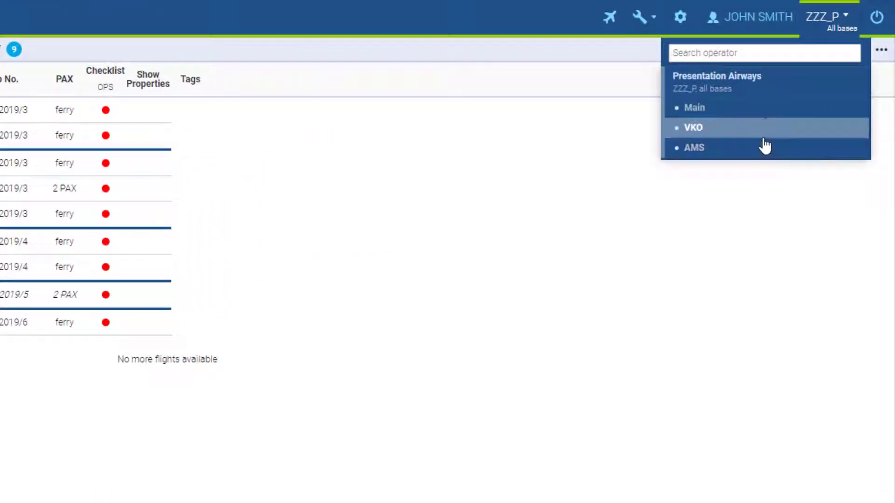
pyautogui.click(765, 150)
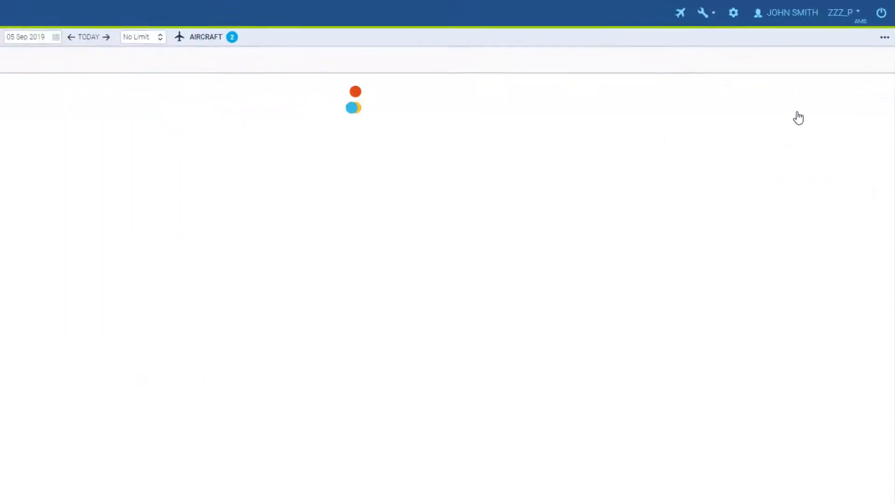
pyautogui.click(246, 36)
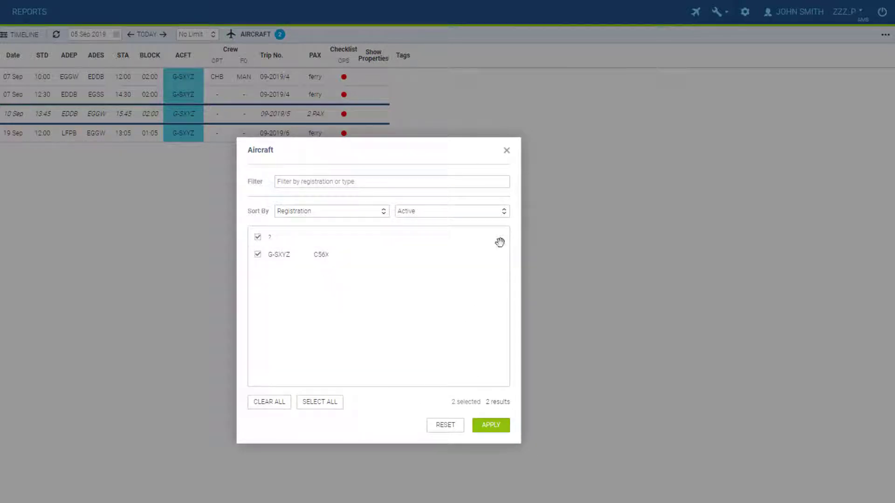
pyautogui.click(507, 150)
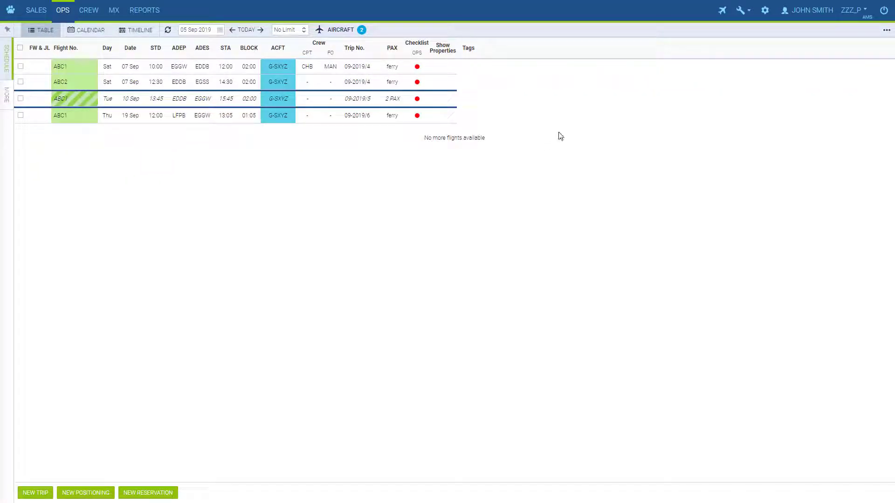
pyautogui.click(764, 10)
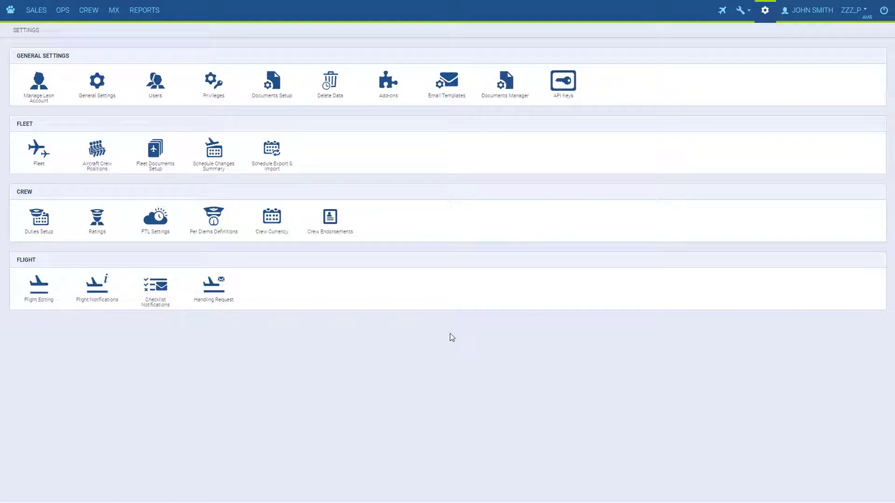